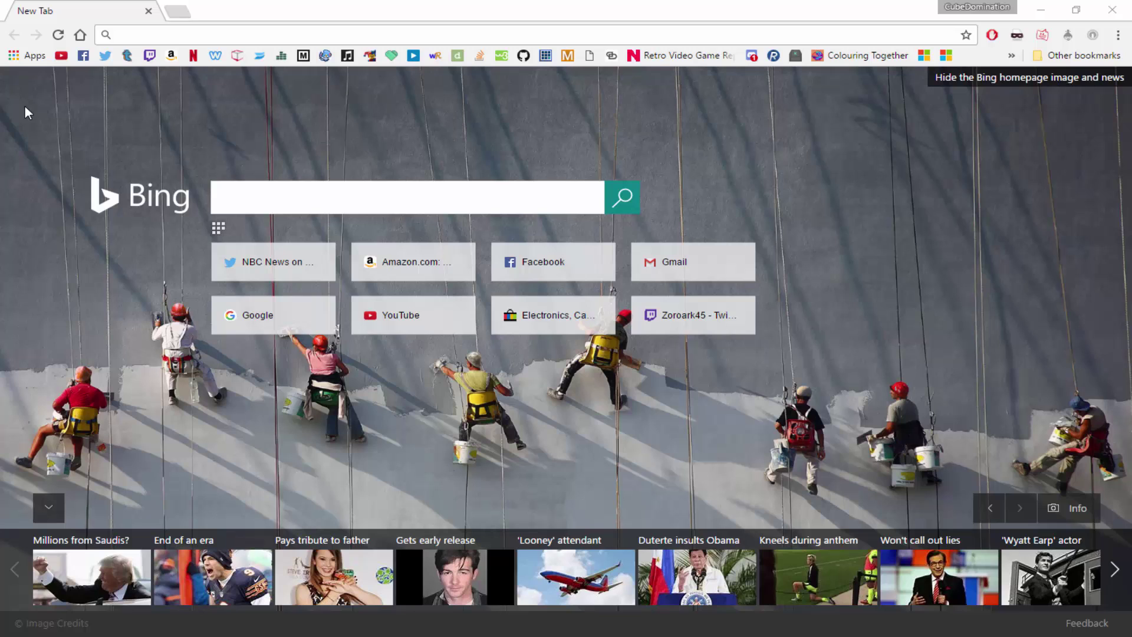
- Go to the Streamlabs website and bring the follow alert's image, sound and duration settings in the Alert Box into view
type("st")
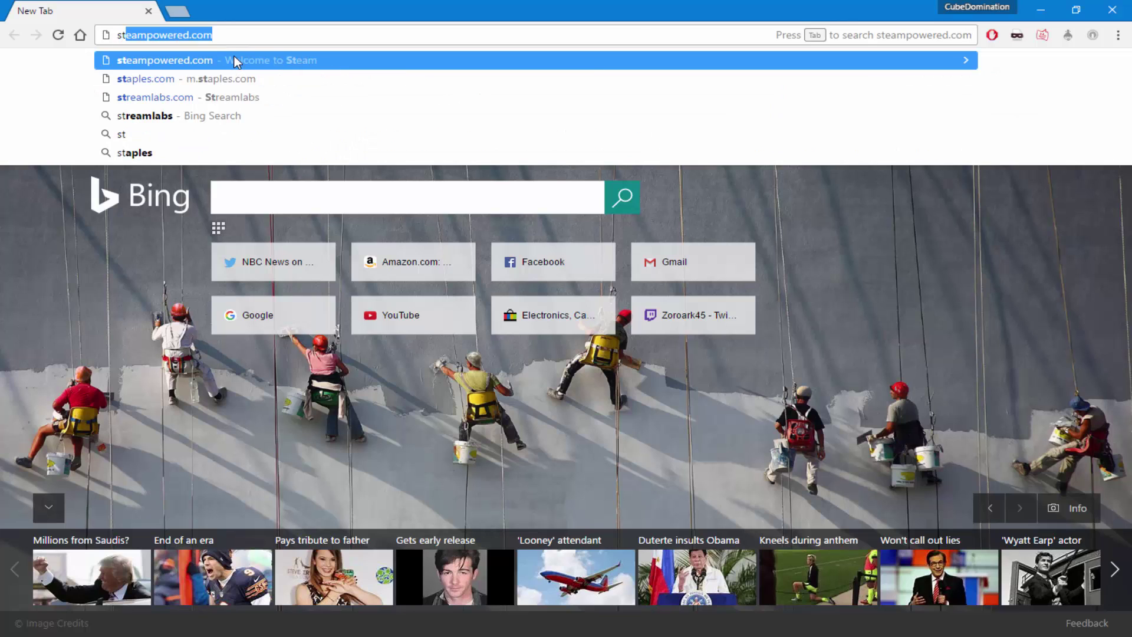
type("ream")
key("Return")
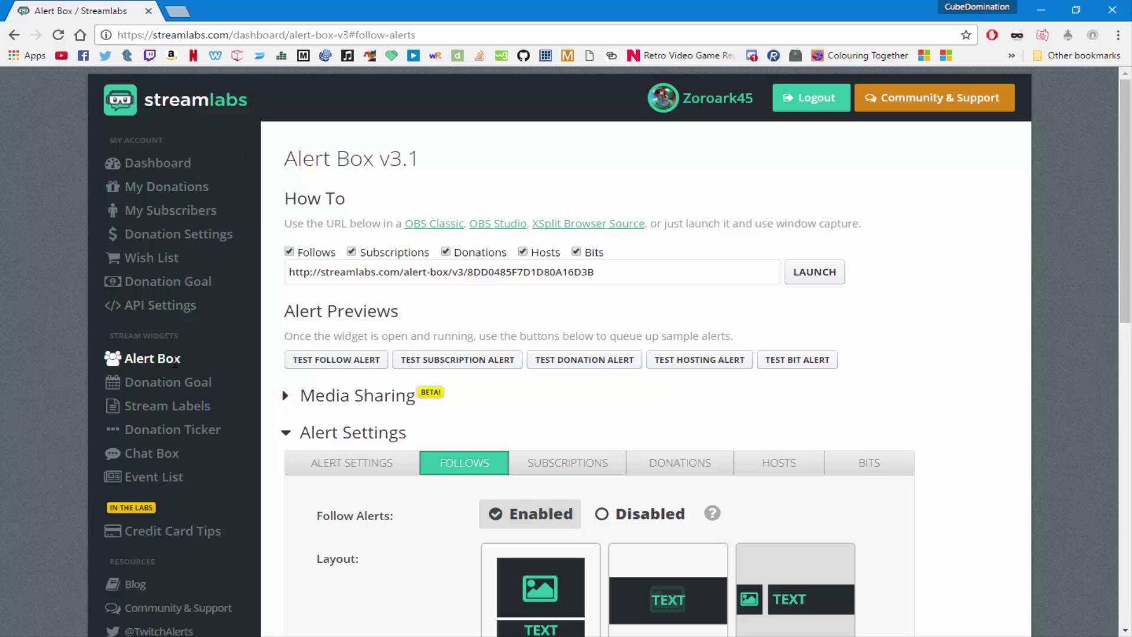
scroll(469, 357, "down", 3)
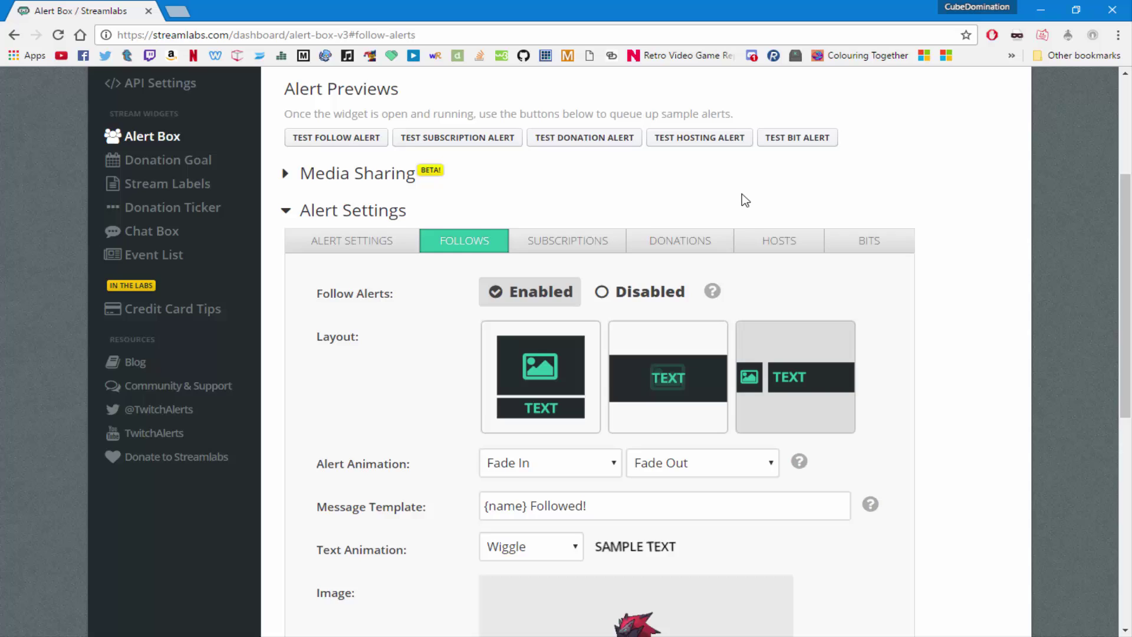
scroll(742, 194, "down", 3)
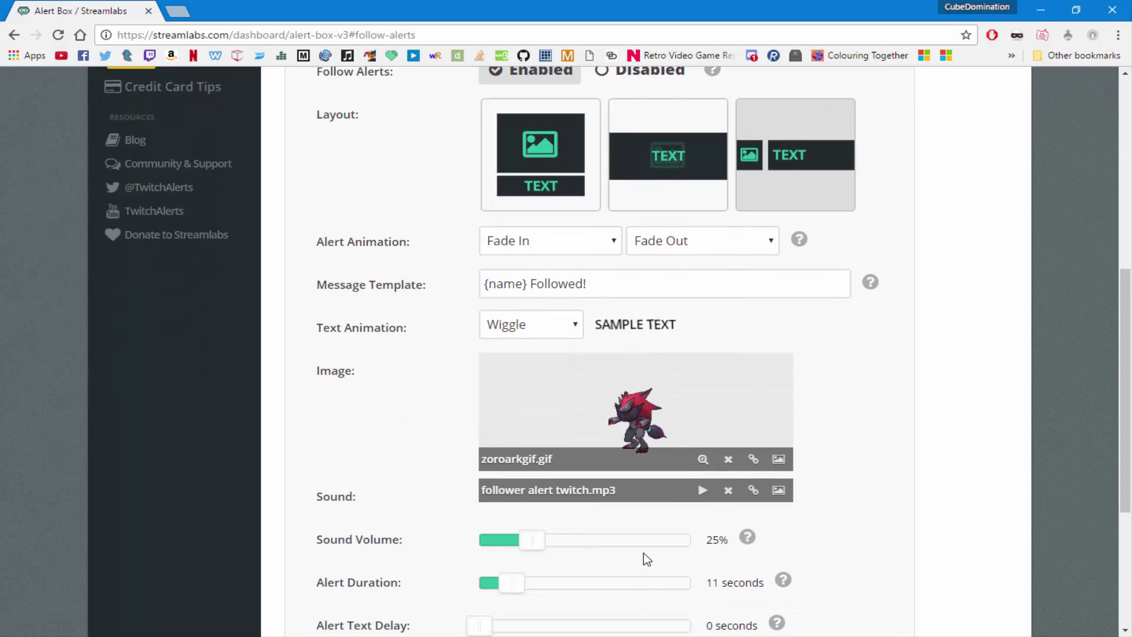
scroll(607, 435, "down", 1)
scroll(608, 435, "down", 2)
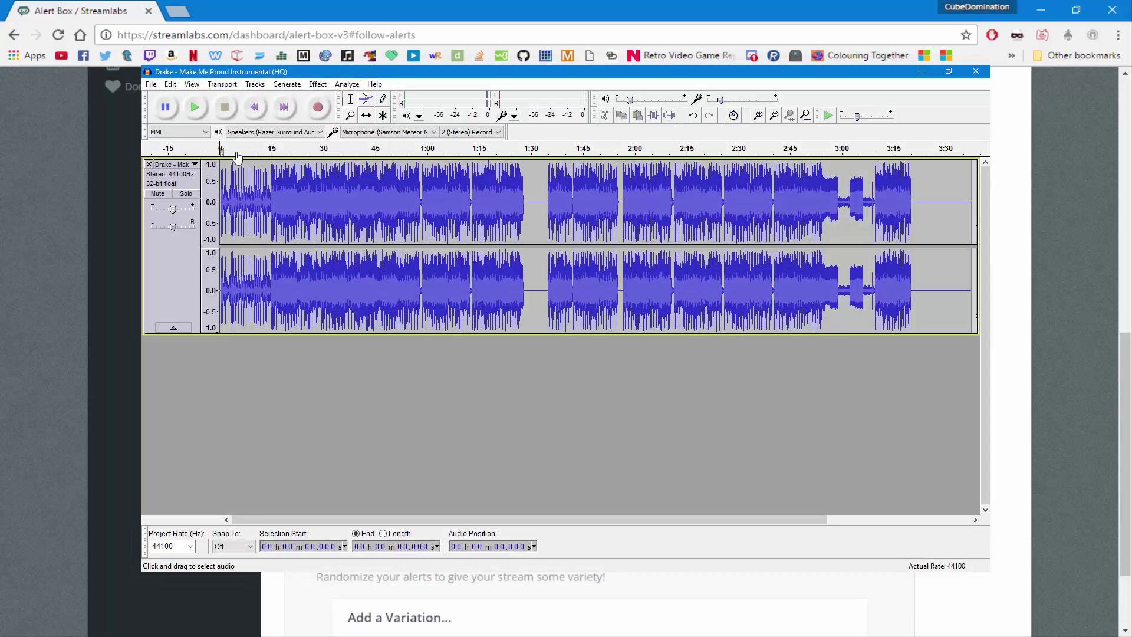
- In Audacity, play the whole Drake - Make Me Proud Instrumental track and jump playback to about 20 seconds
mouse_move(224, 182)
left_mouse_down()
mouse_move(287, 177)
mouse_move(257, 168)
left_mouse_up()
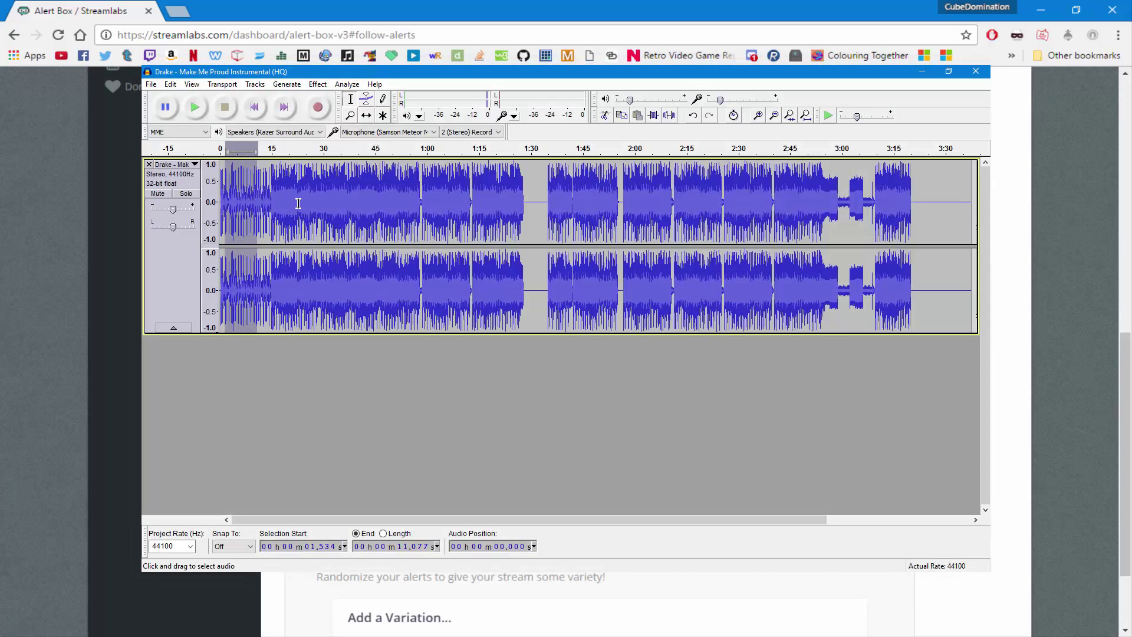
key("ctrl+a")
left_click(196, 108)
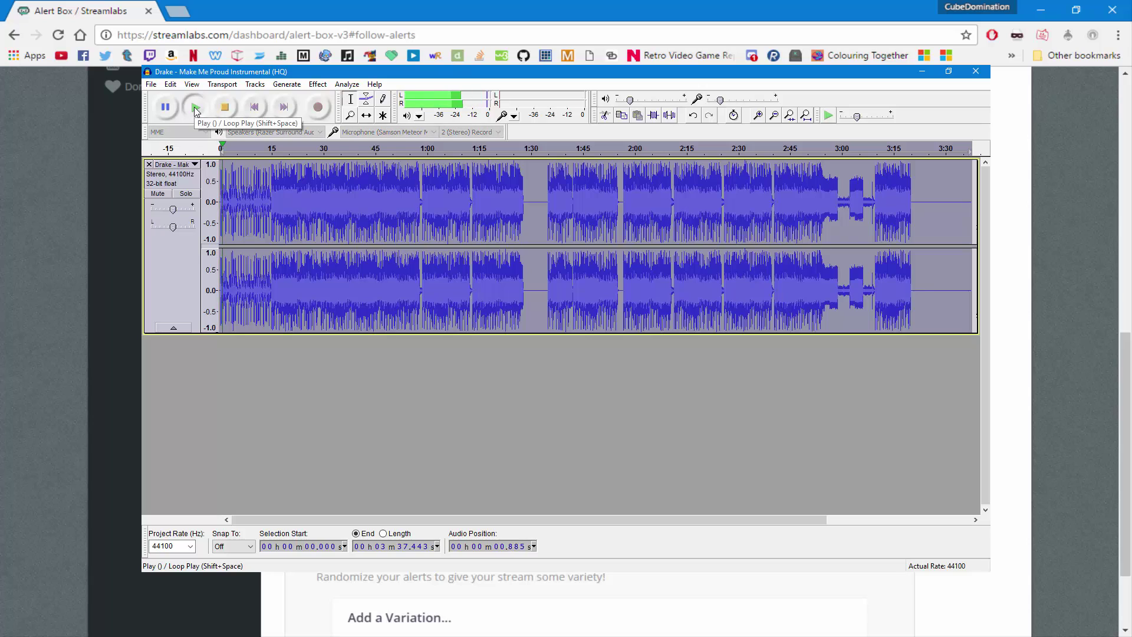
left_click(290, 157)
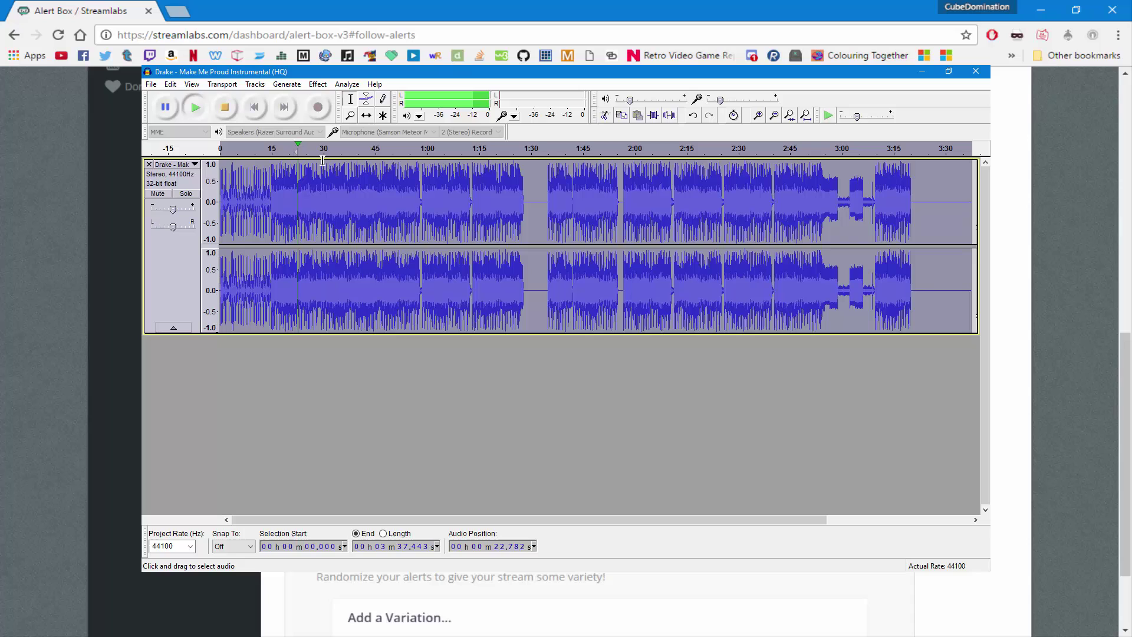
- Stop playback and delete about the first 21 seconds of the track
left_click(225, 108)
left_click_drag(293, 224, 177, 226)
key("Delete")
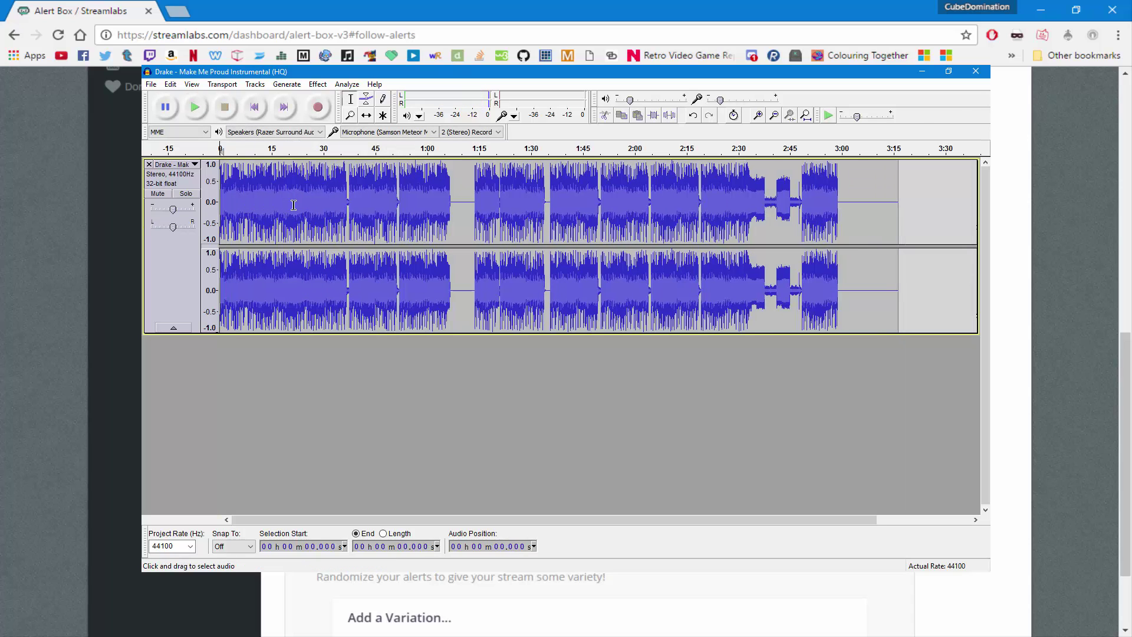
- Delete the rest of the track so that only about the first 8 seconds remain
left_click_drag(293, 205, 911, 247)
key("Delete")
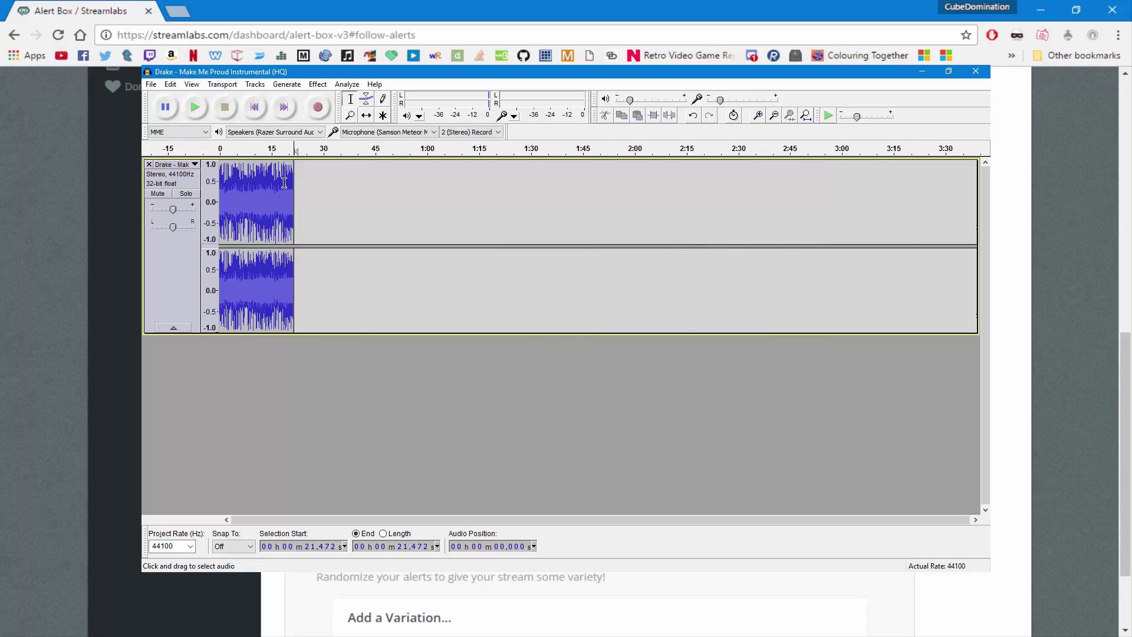
left_click_drag(248, 188, 313, 188)
key("Delete")
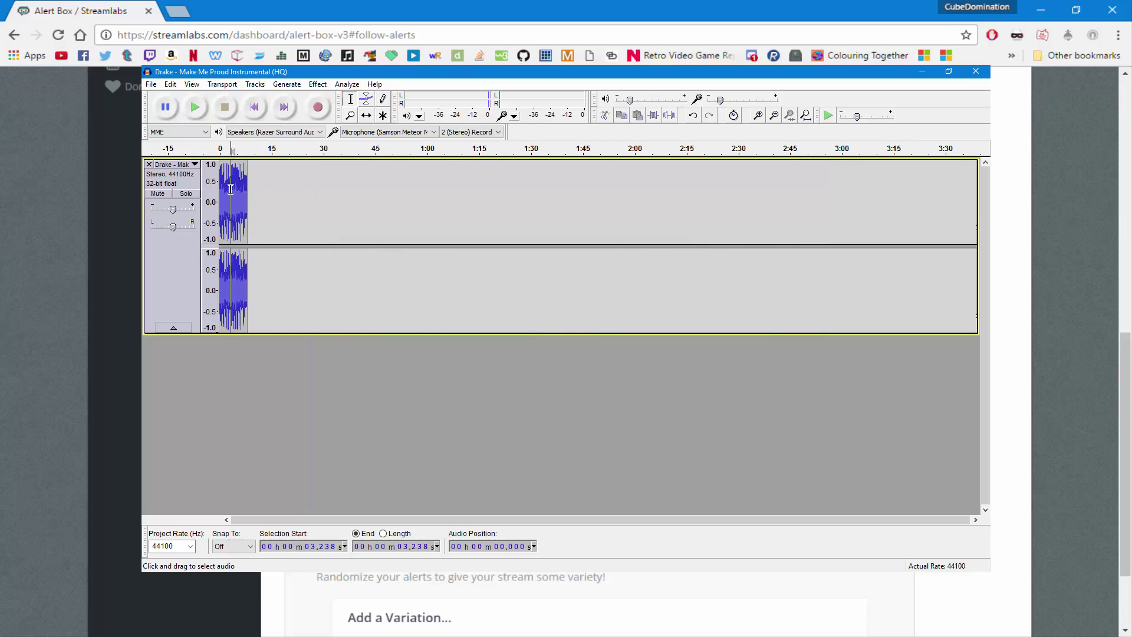
- Apply Fade In and Fade Out to the entire shortened clip
double_click(236, 191)
left_click(317, 84)
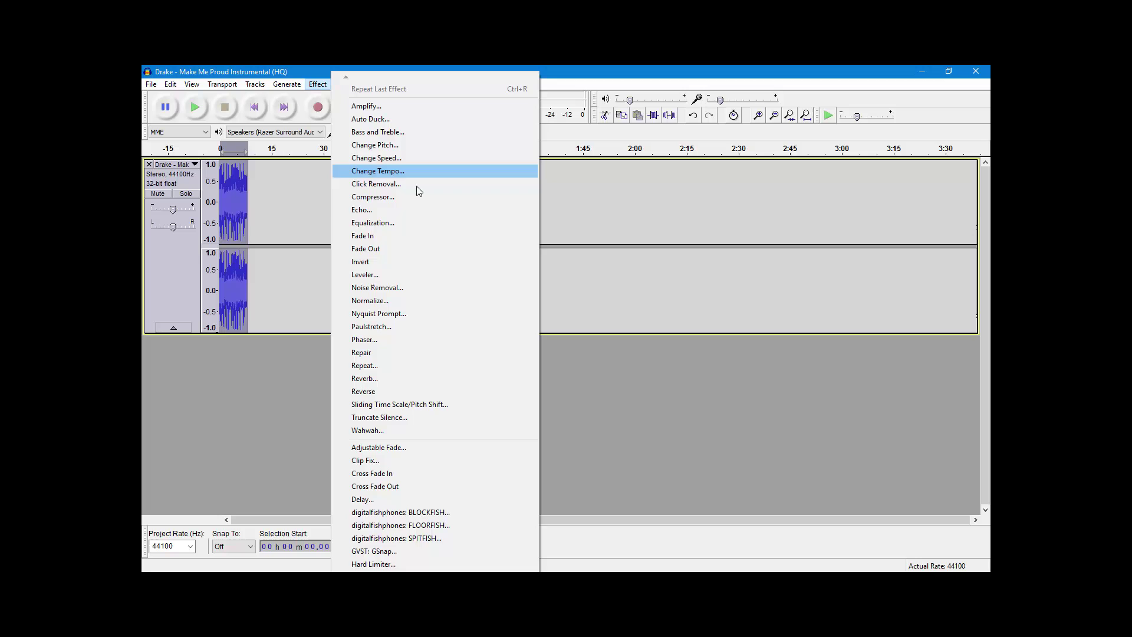
left_click(392, 238)
left_click(317, 84)
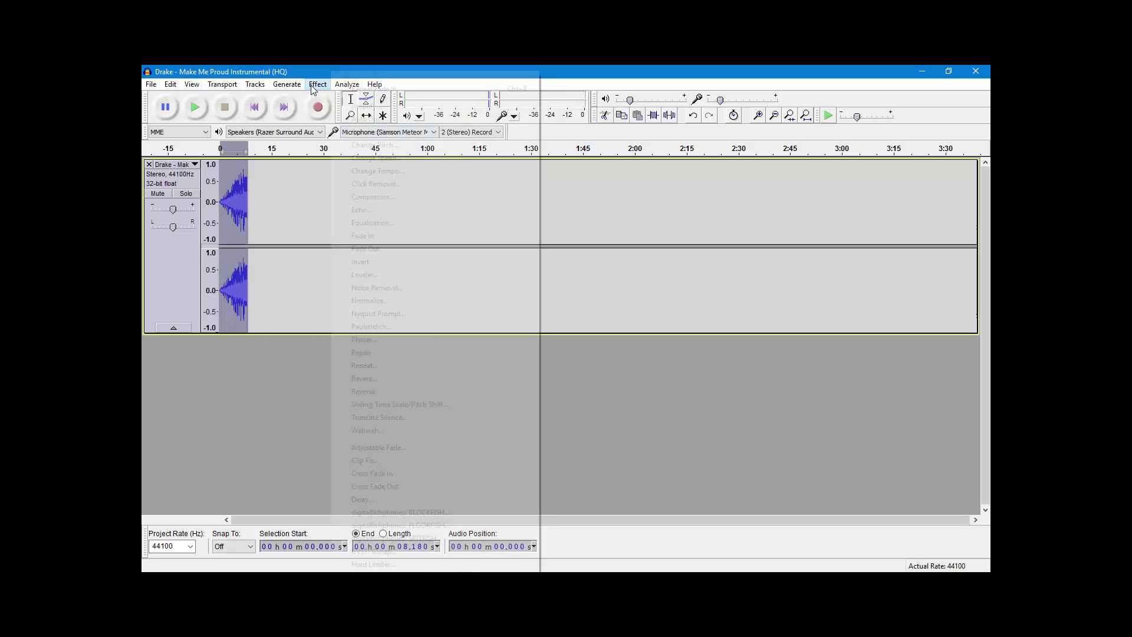
left_click(366, 248)
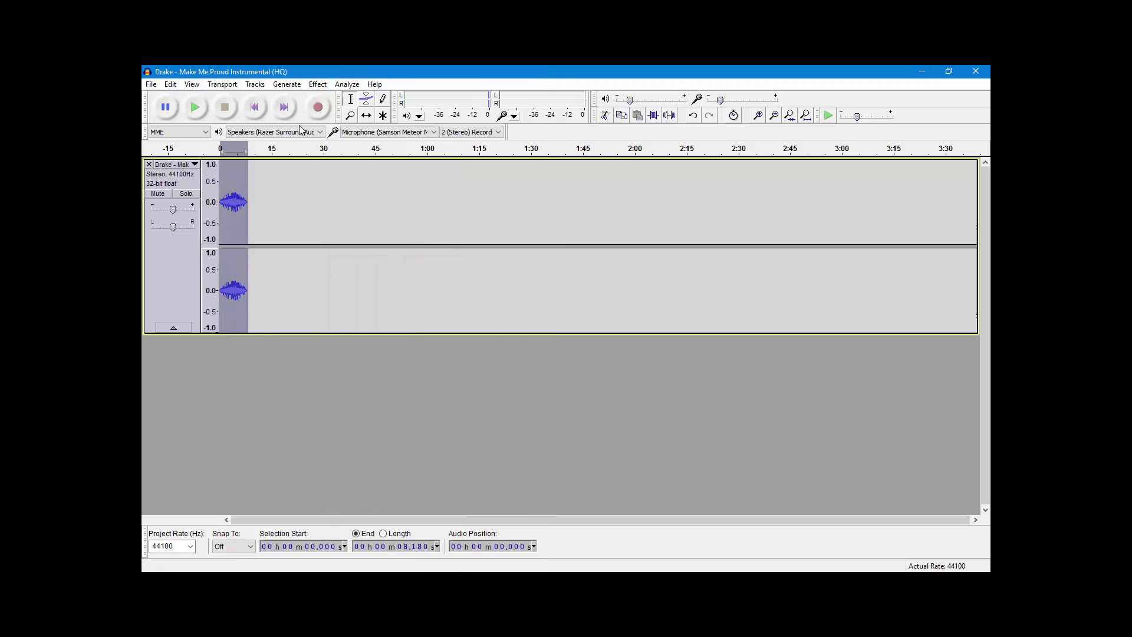
left_click(319, 86)
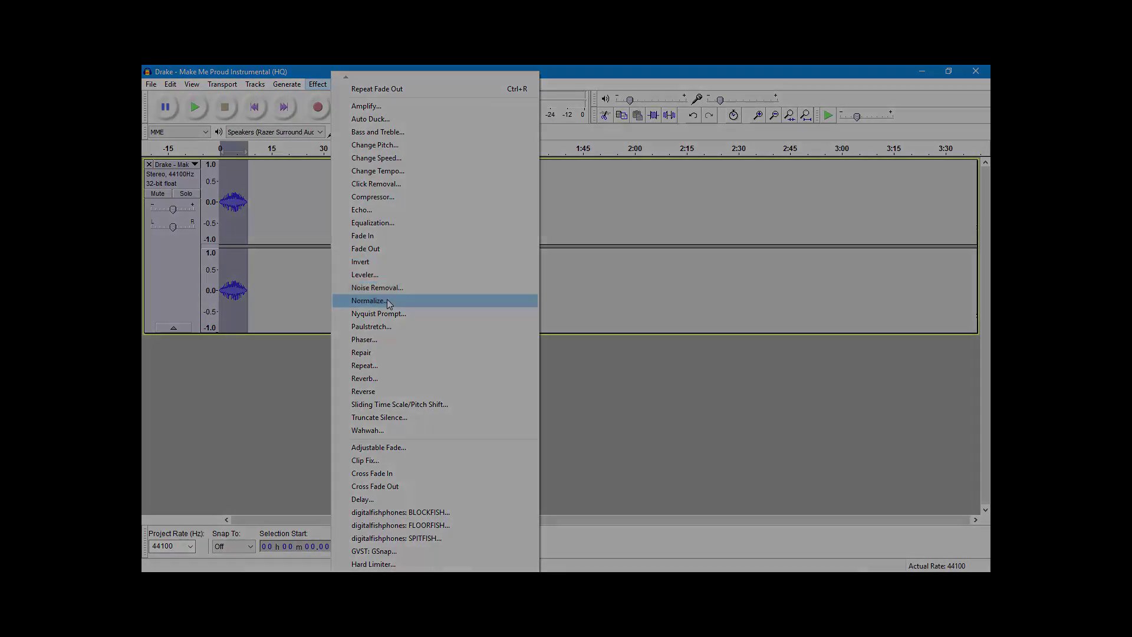
left_click(370, 300)
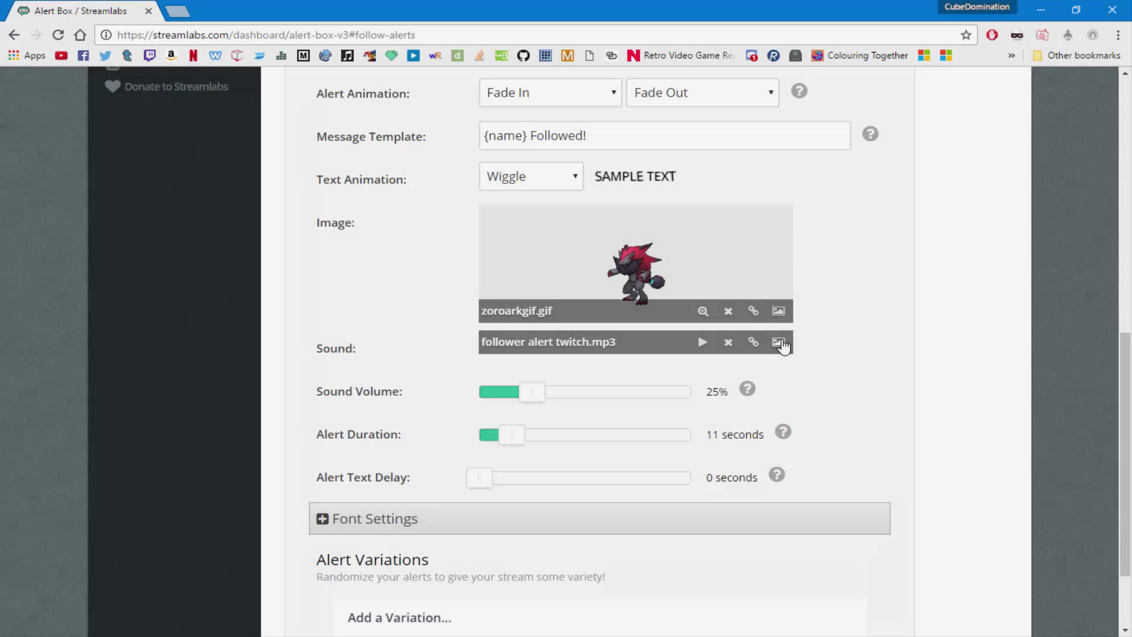
- In Streamlabs, examine the upload option and uploaded sounds in the follow alert's Media Gallery, then close the gallery
left_click(782, 341)
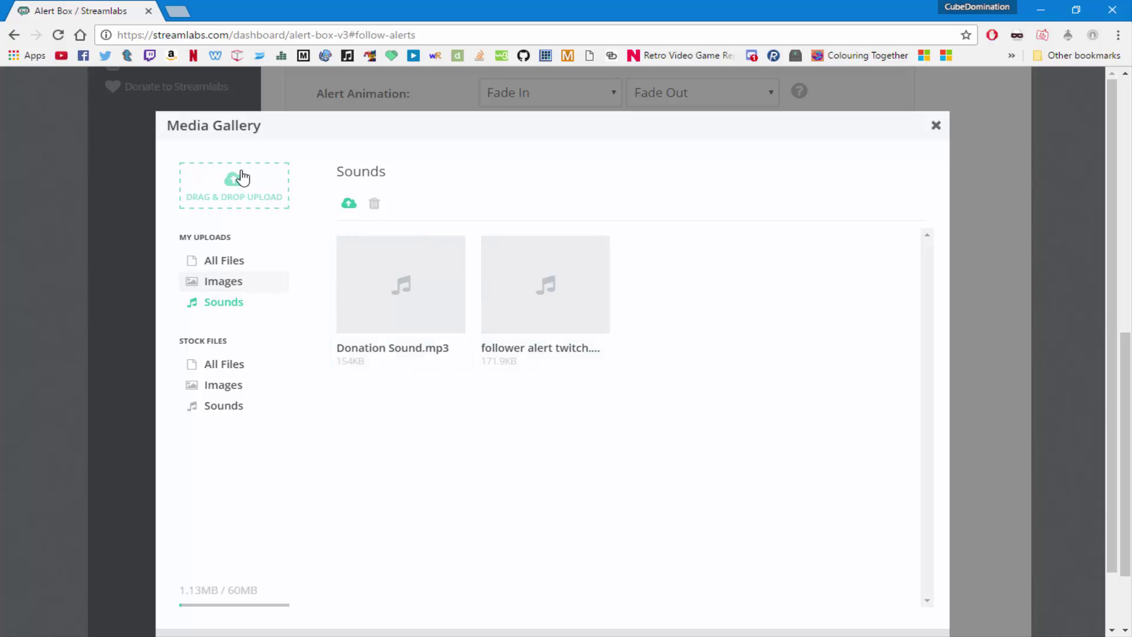
left_click(263, 186)
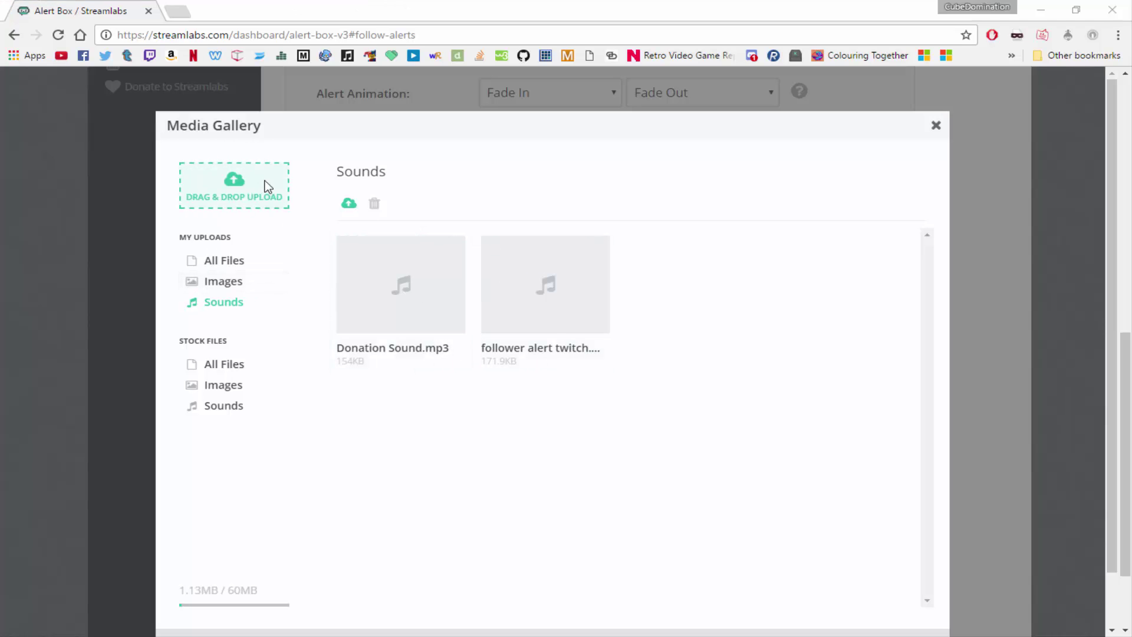
left_click(1077, 612)
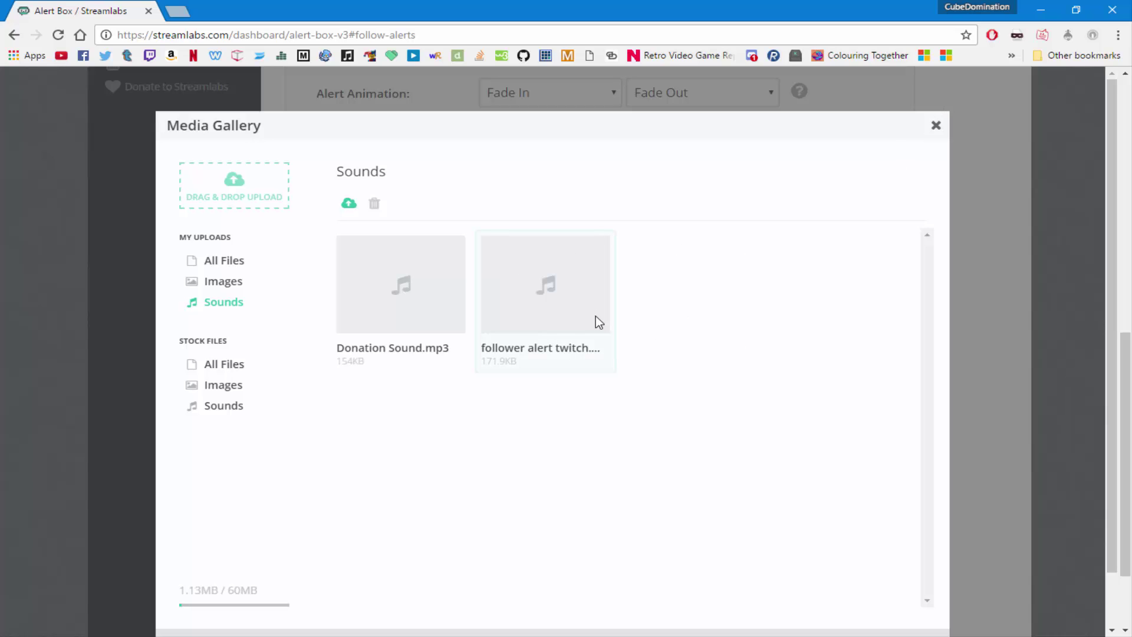
left_click(559, 277)
left_click(936, 126)
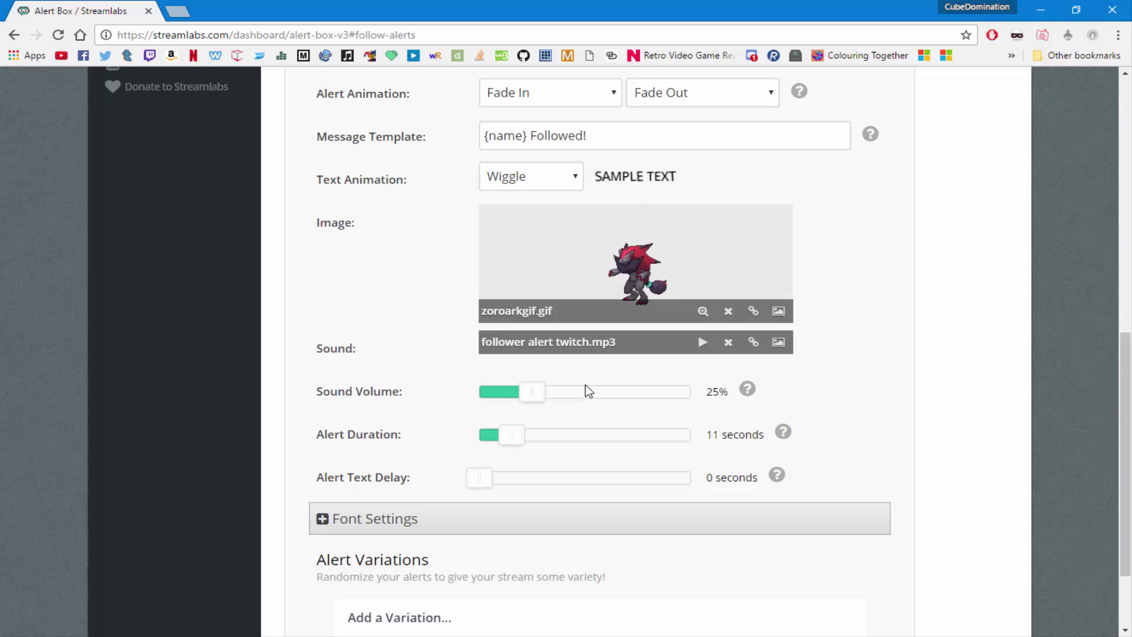
scroll(943, 354, "up", 4)
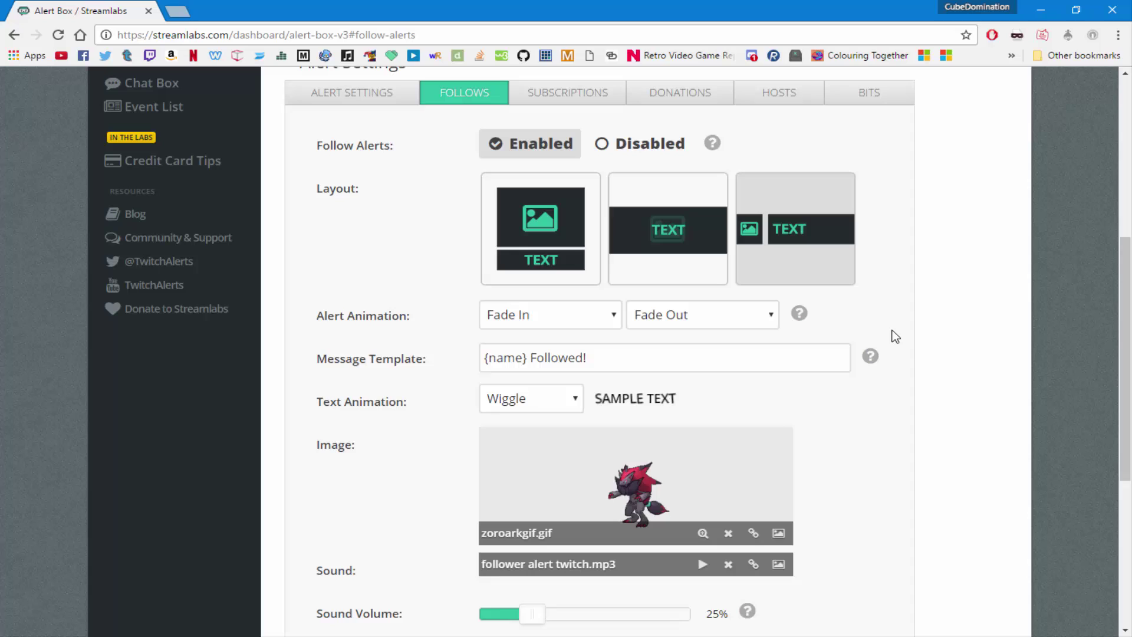